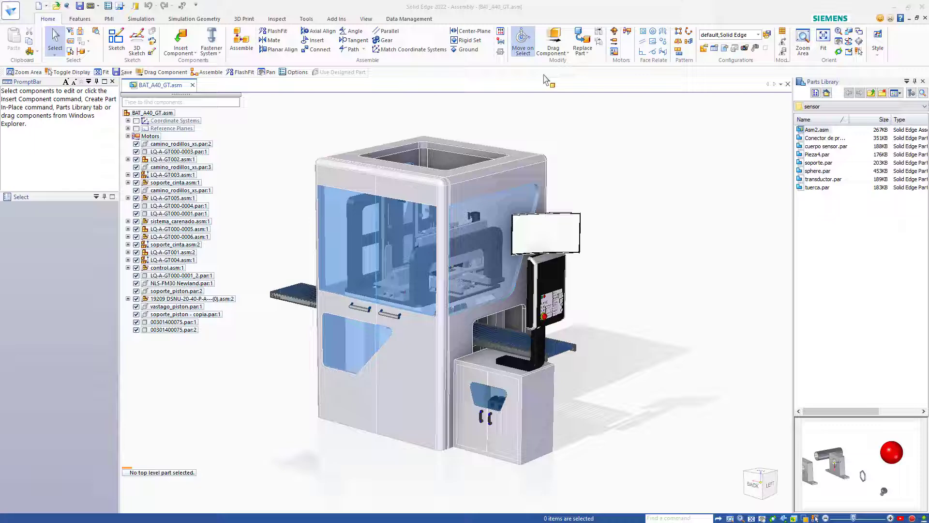
Show the Data Management tab and review the Save As choices for saving under a new name
{"action": "left_click", "coordinate": [406, 19]}
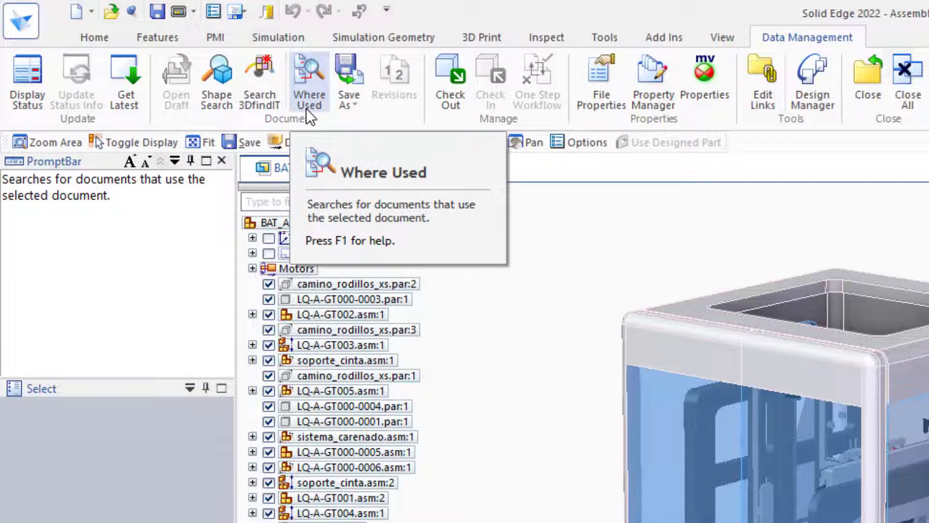
{"action": "left_click", "coordinate": [349, 98]}
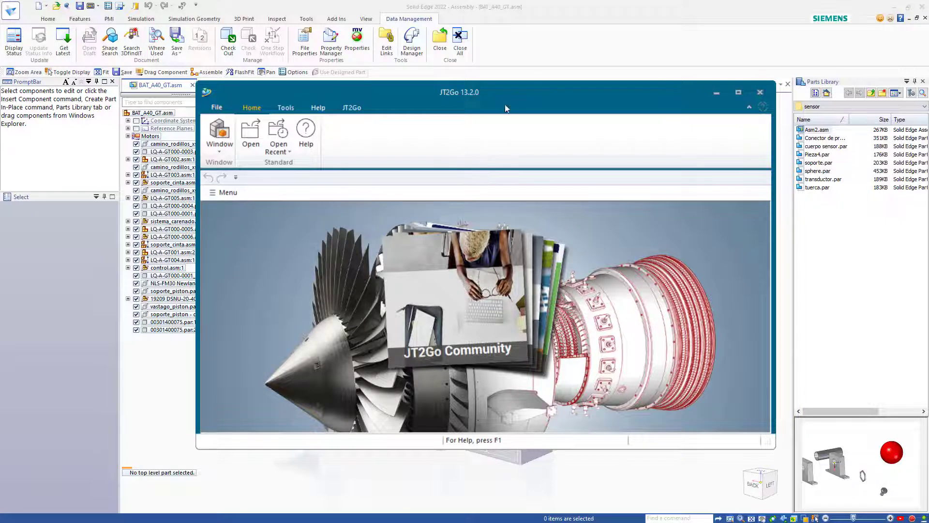
Close the JT2Go viewer and open BAT_A40_GT.asm in Design Manager
{"action": "left_click", "coordinate": [233, 81]}
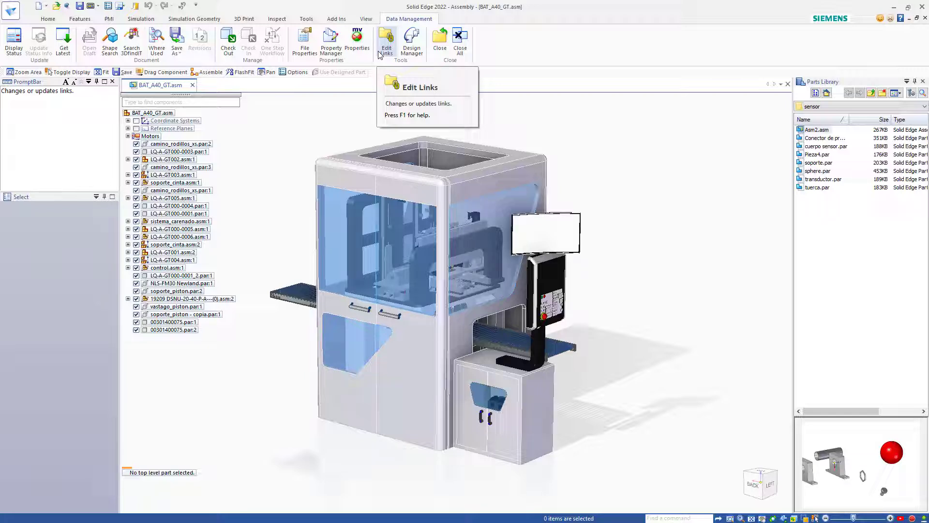
{"action": "left_click", "coordinate": [412, 42]}
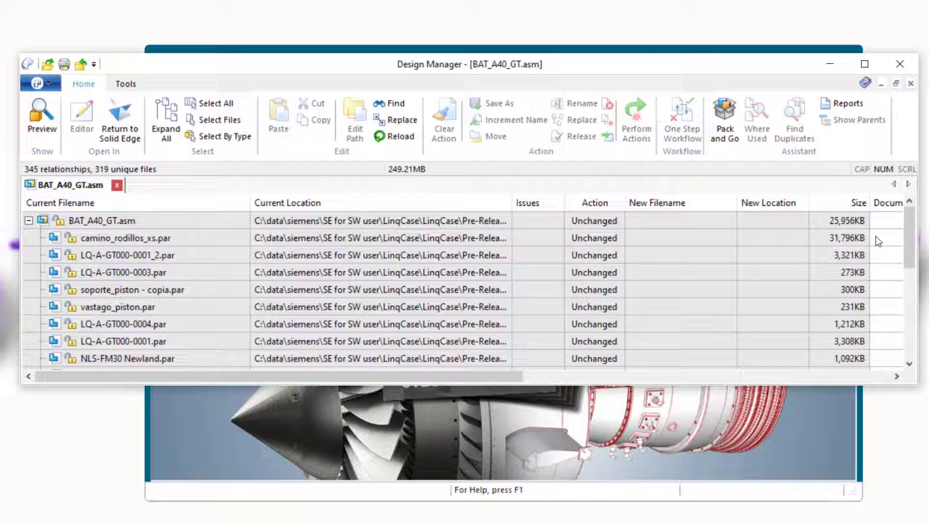
{"action": "left_click_drag", "start_coordinate": [907, 217], "coordinate": [909, 345]}
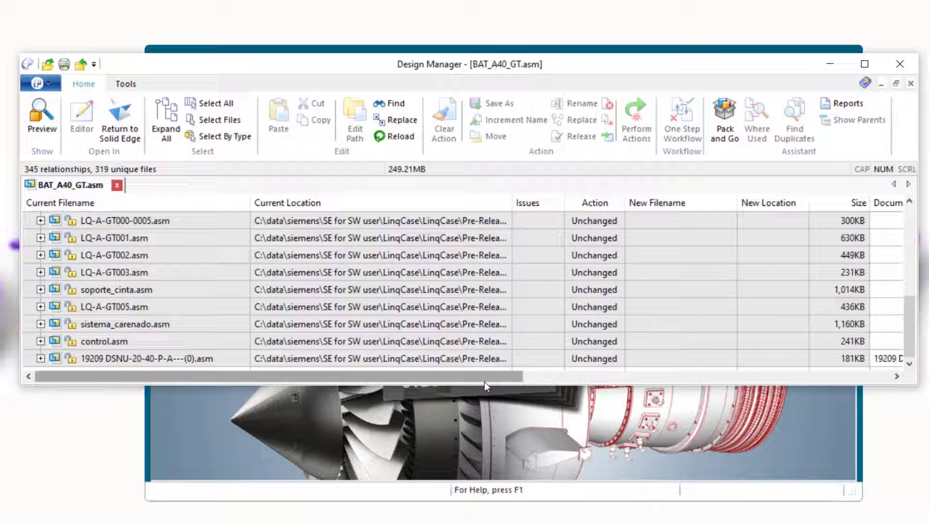
{"action": "mouse_move", "coordinate": [485, 382]}
{"action": "left_mouse_down"}
{"action": "mouse_move", "coordinate": [654, 388]}
{"action": "mouse_move", "coordinate": [866, 354]}
{"action": "left_mouse_up"}
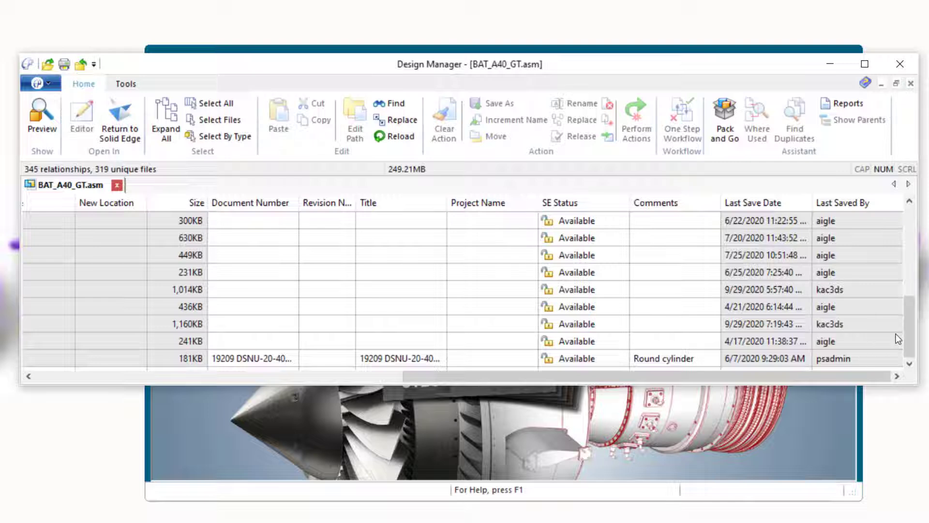
{"action": "left_click_drag", "start_coordinate": [913, 352], "coordinate": [907, 258]}
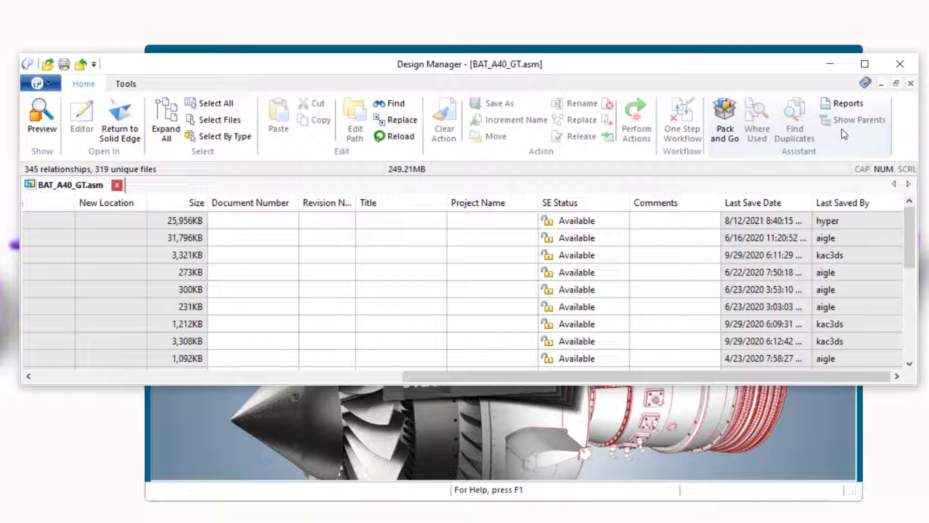
Close Design Manager to return to the BAT_A40_GT assembly
{"action": "left_click", "coordinate": [899, 64]}
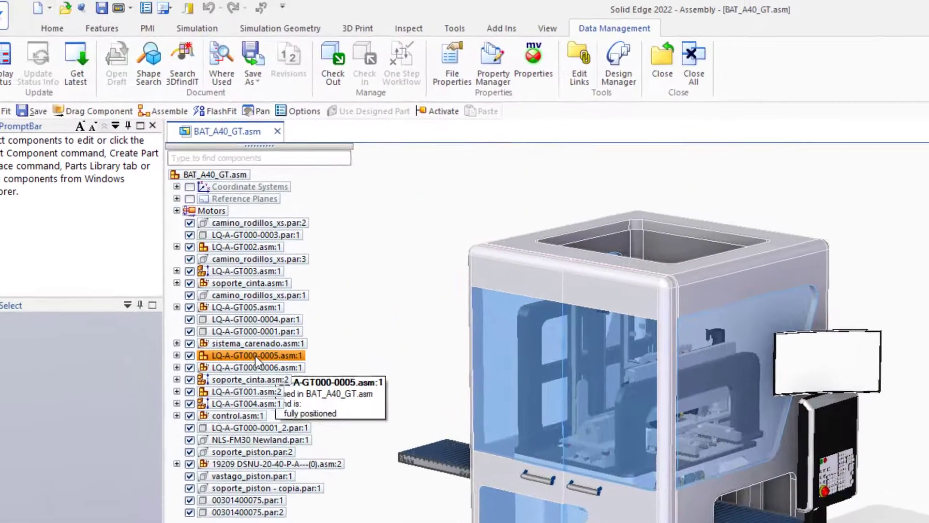
{"action": "left_click", "coordinate": [258, 358]}
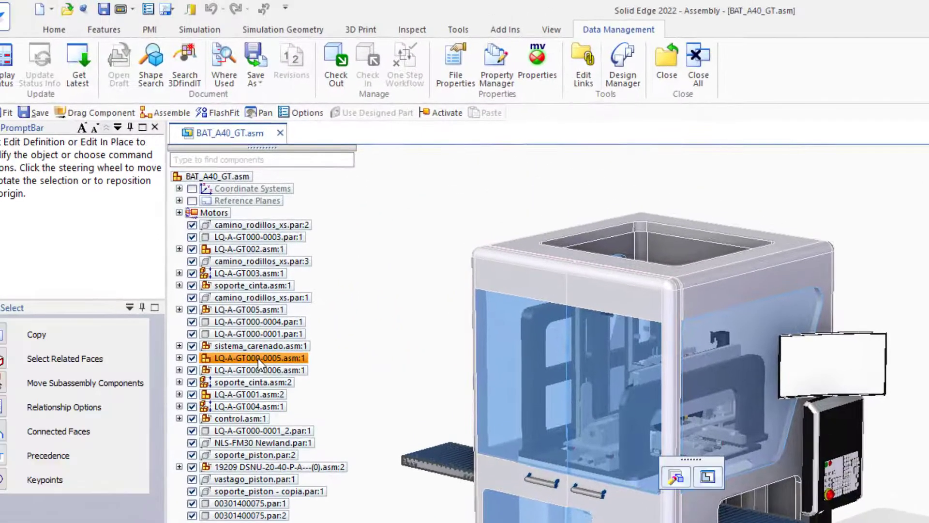
{"action": "right_click", "coordinate": [258, 359]}
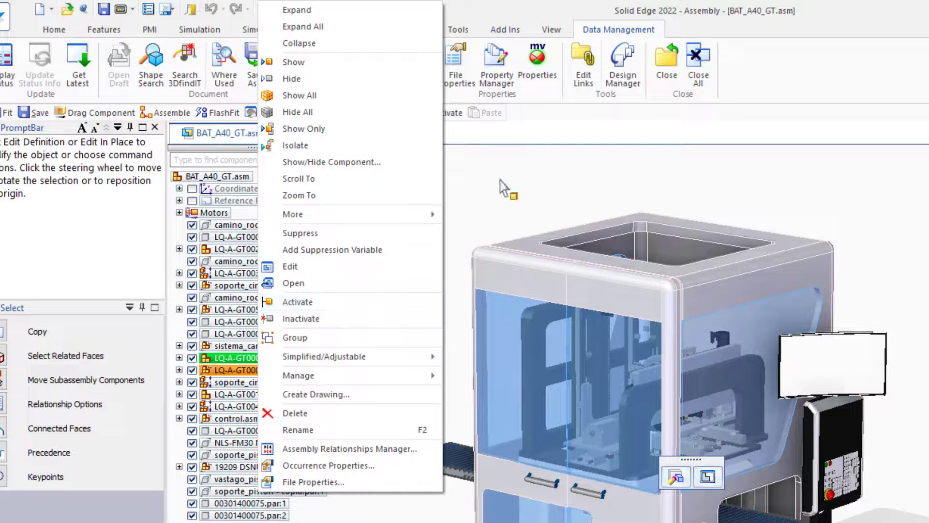
{"action": "key", "text": "Escape"}
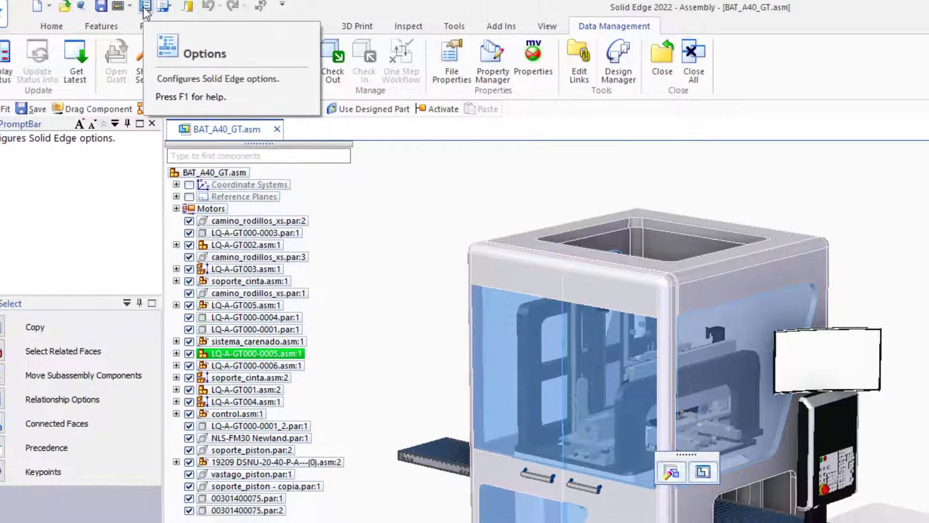
Check 'Use Solid Edge data management' on the Manage page of Solid Edge Options
{"action": "left_click", "coordinate": [147, 10]}
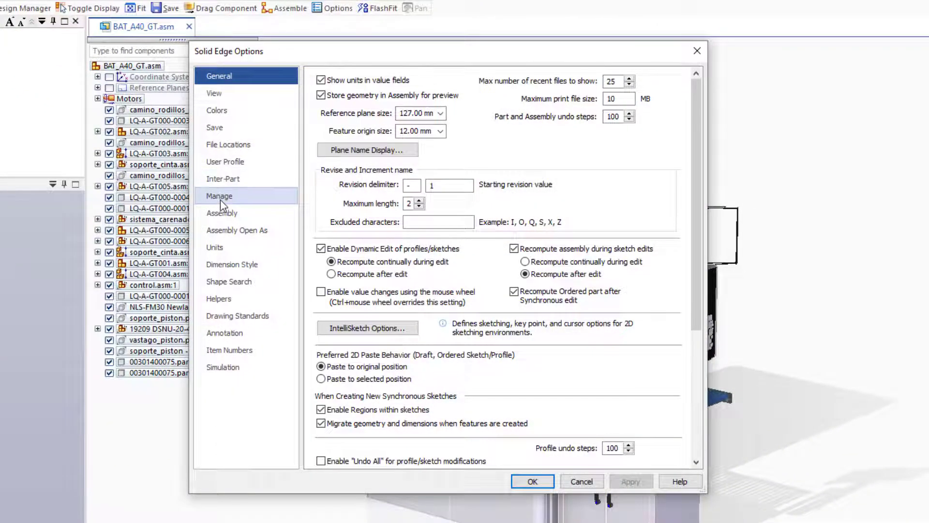
{"action": "left_click", "coordinate": [219, 199]}
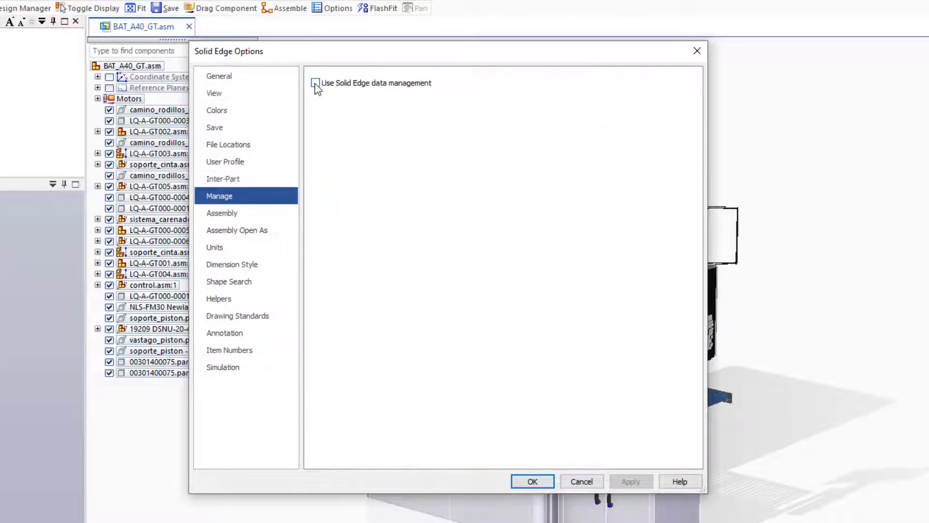
{"action": "left_click", "coordinate": [316, 83]}
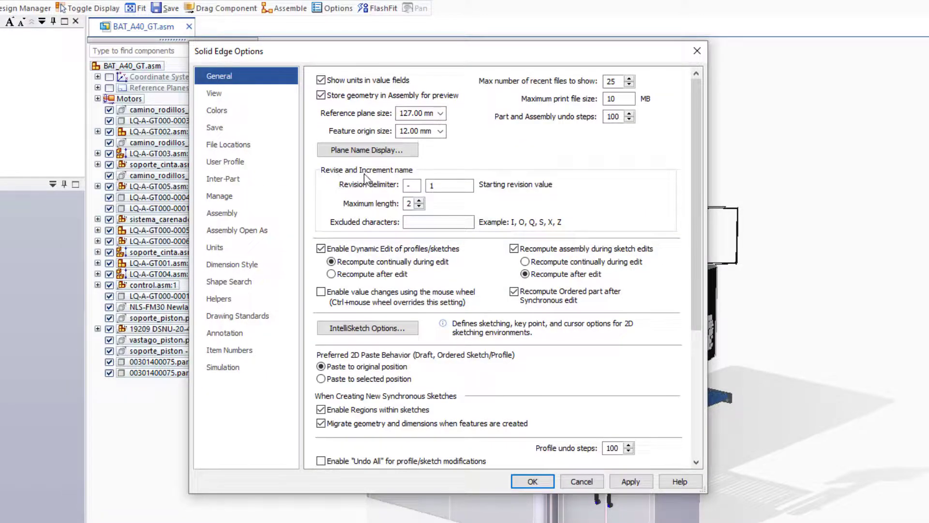
Show the File Locations page listing preference, template and output file paths
{"action": "left_click", "coordinate": [288, 150]}
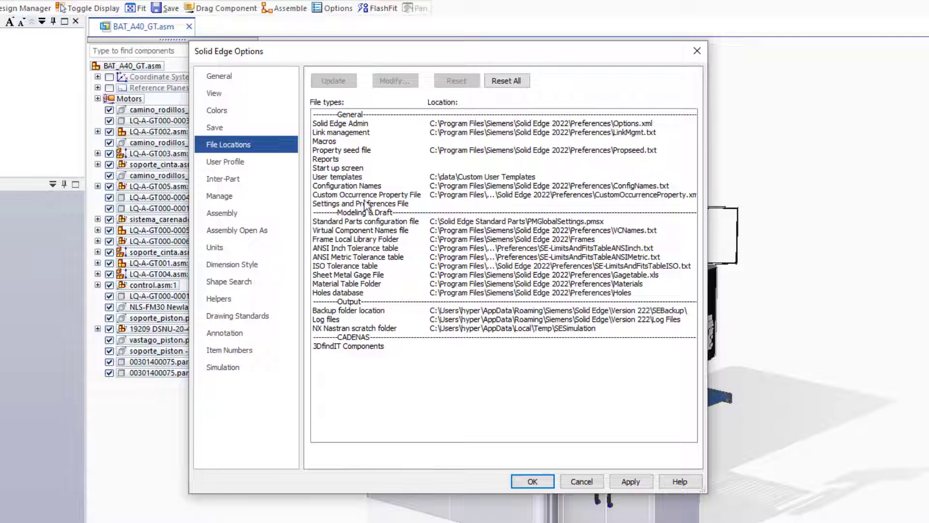